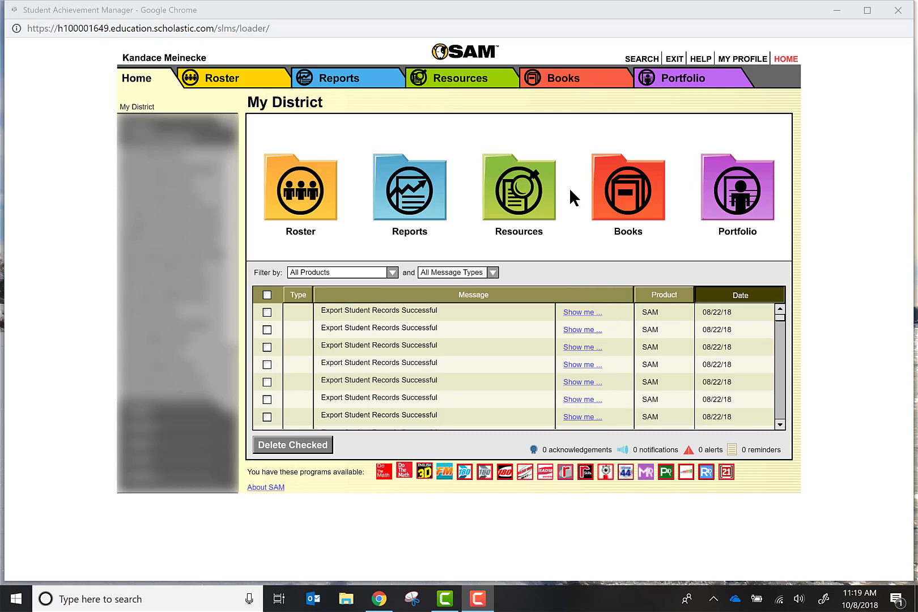
- Go to the Books section to show the Reading Counts! Book Expert page
click(558, 90)
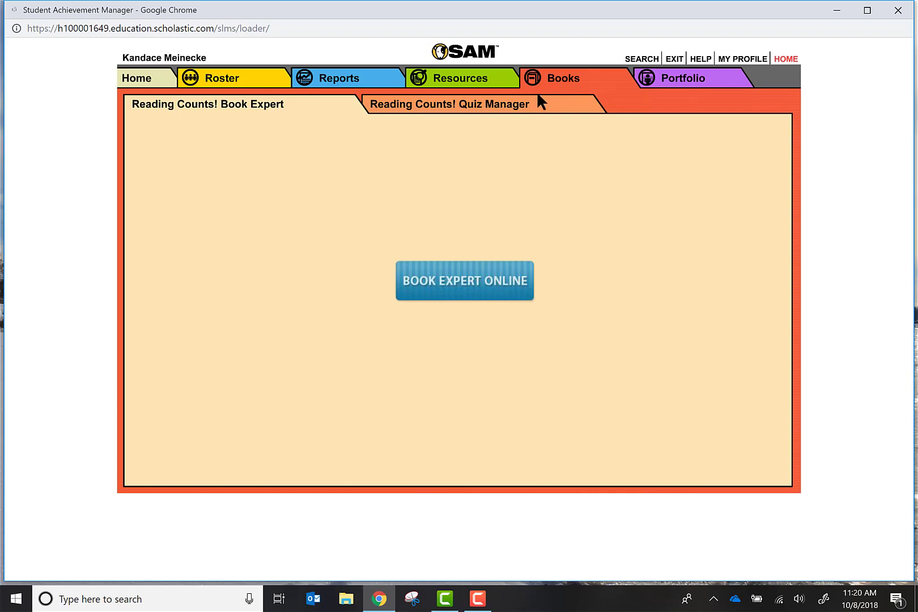
- Search the Reading Counts! Quiz Manager for quizzes titled 'Wacky Attractions'
click(455, 115)
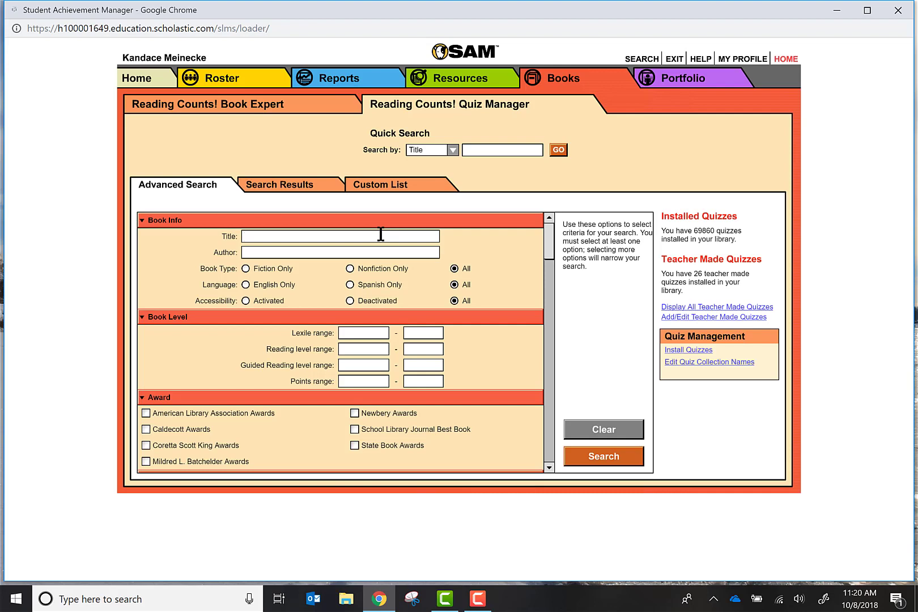
text(Wacky Attractions)
click(602, 458)
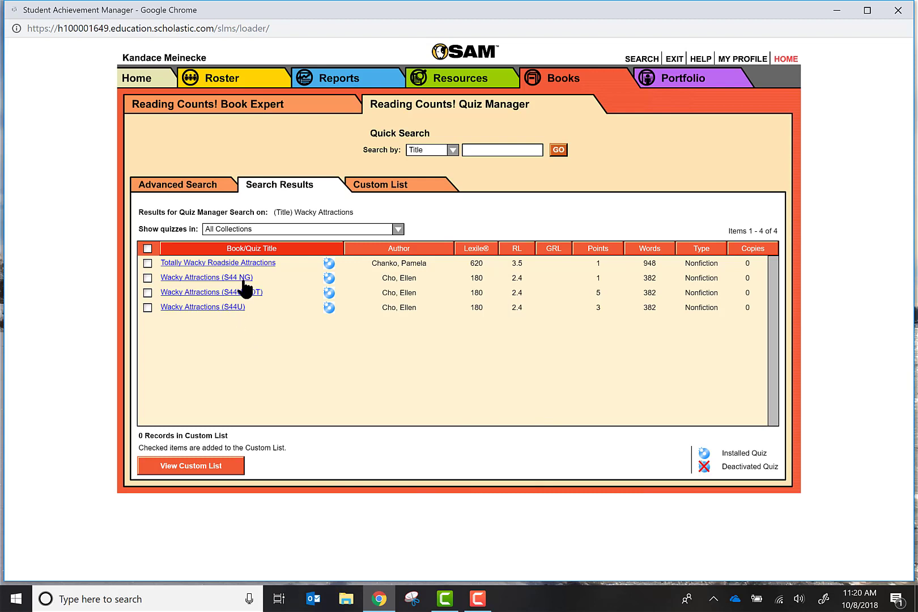
- Add Wacky Attractions (S44 NG) to the Custom List and review its book info (Lexile 180, 1 point)
click(148, 278)
click(183, 469)
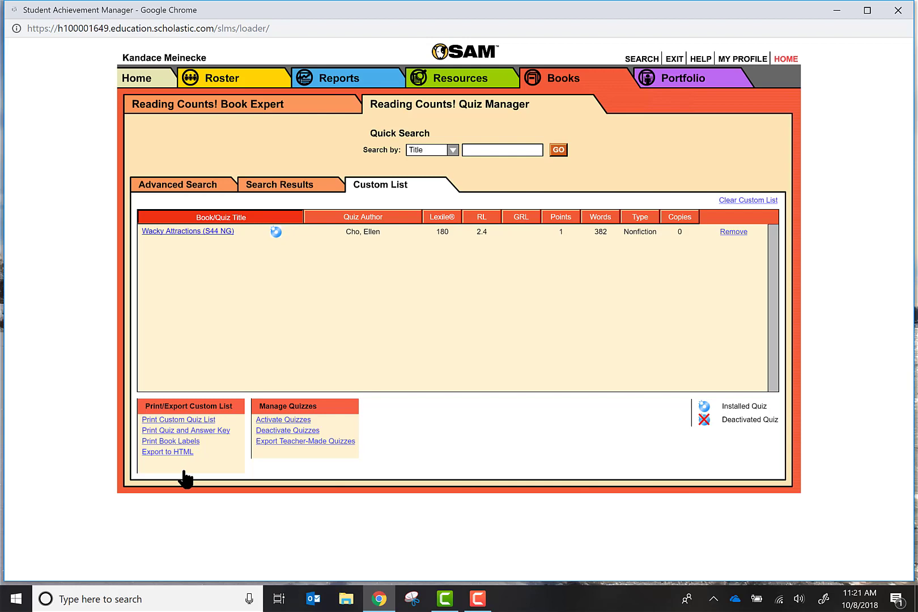
click(209, 243)
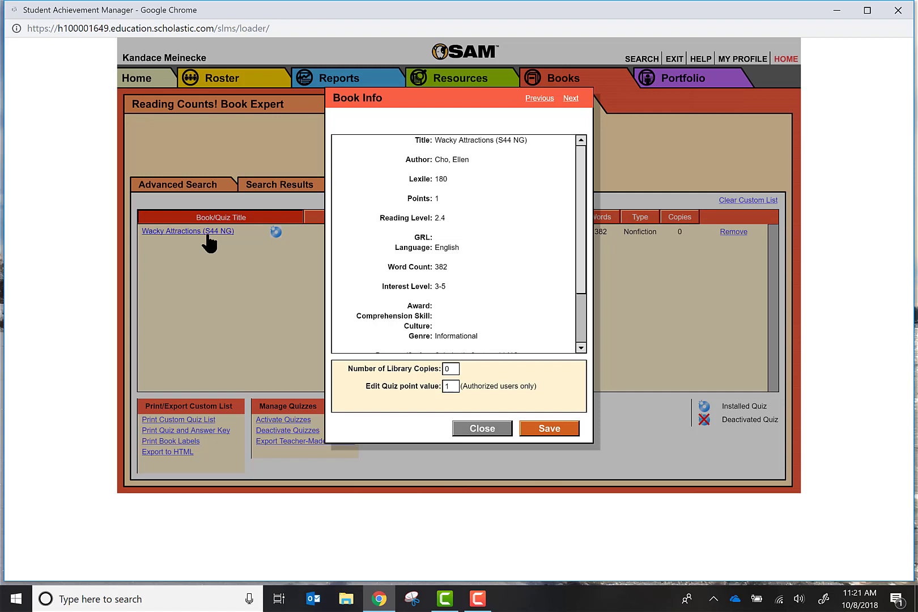
scroll(478, 252, down, 3)
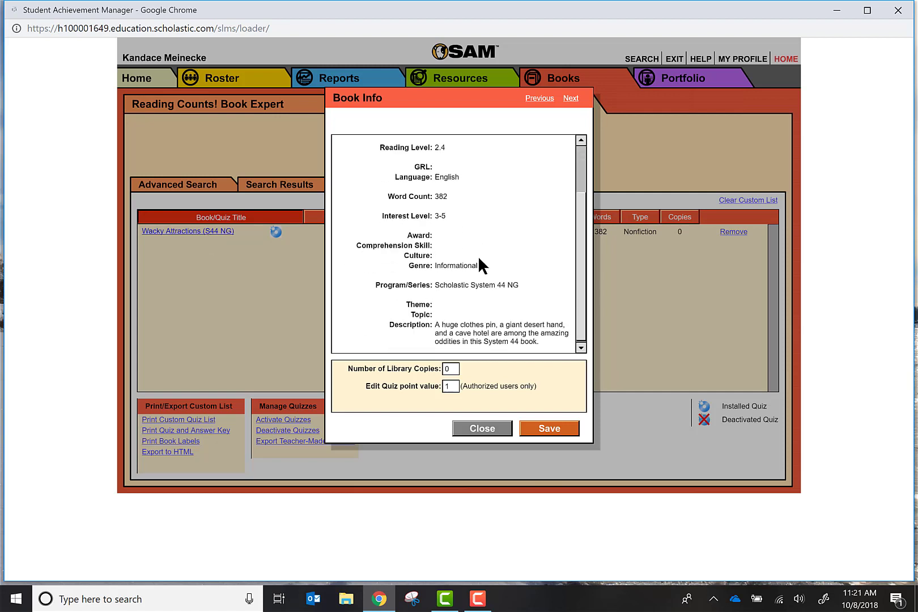
scroll(478, 263, down, 1)
scroll(467, 328, up, 3)
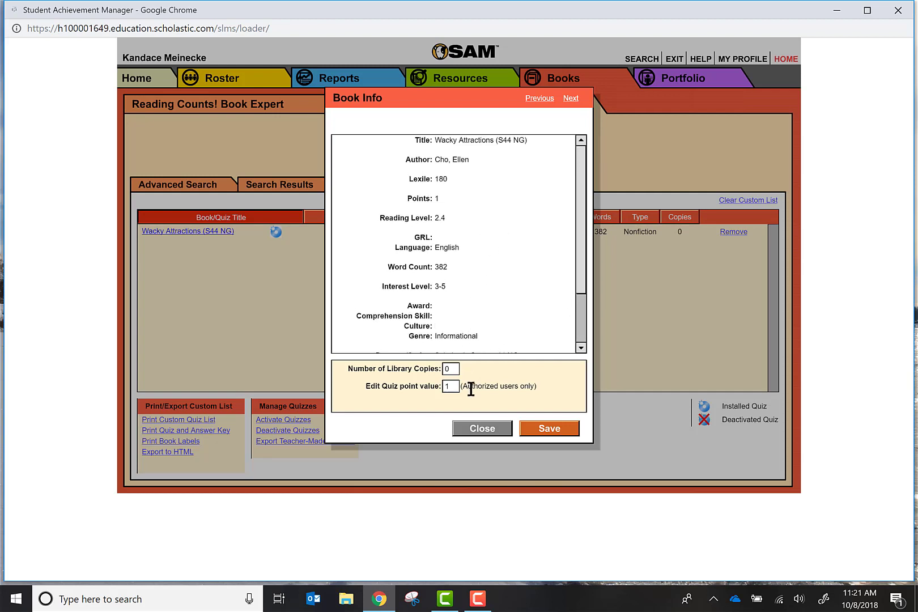
click(474, 431)
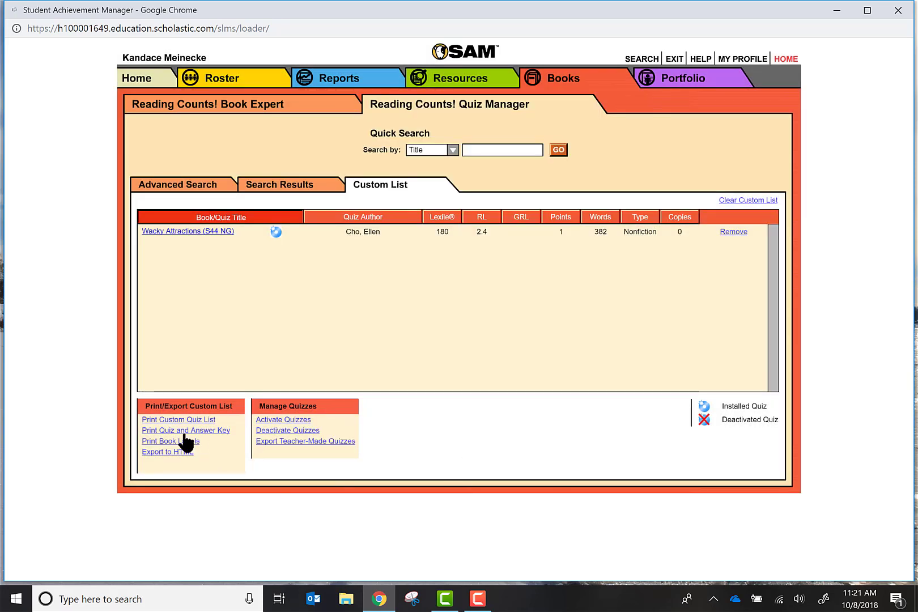
- Preview the 10-question Wacky Attractions quiz and answer key PDF, then close it
click(218, 433)
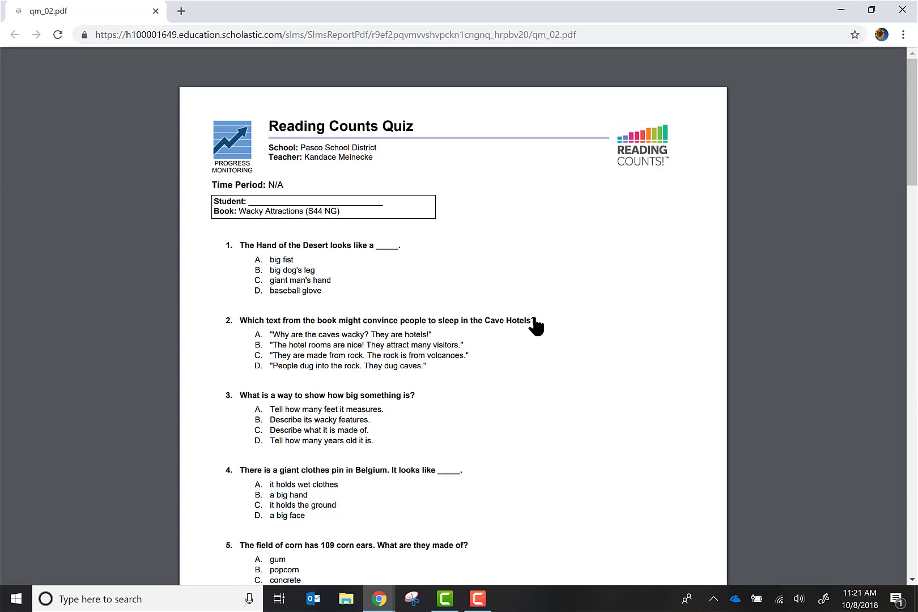
click(901, 17)
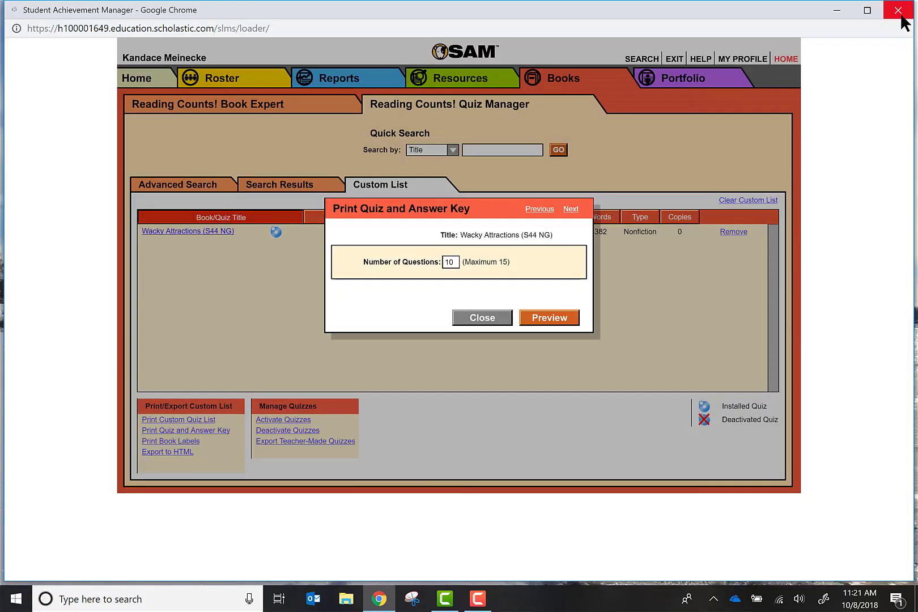
click(489, 320)
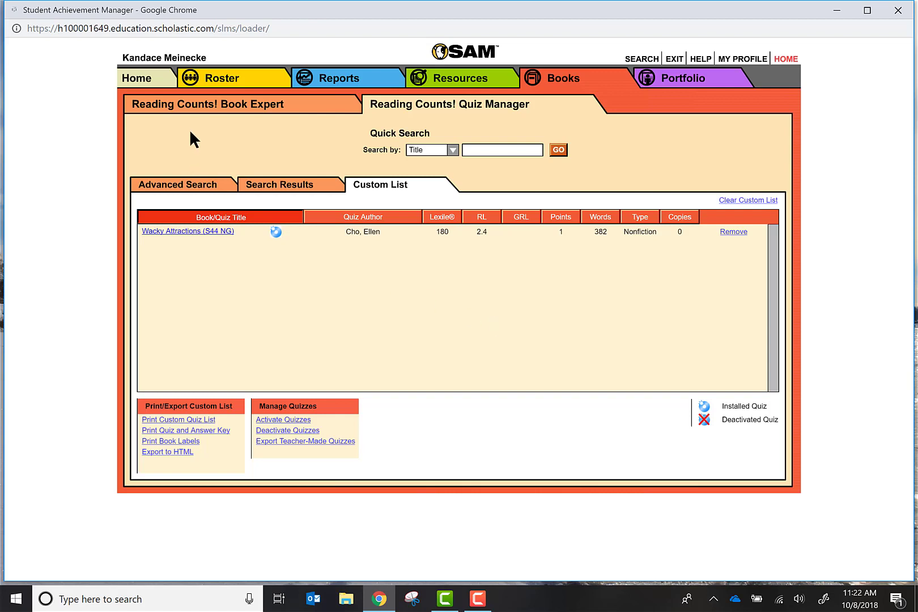
- Open the mock student's profile under MMA Test School and the teacher in the Roster
click(210, 85)
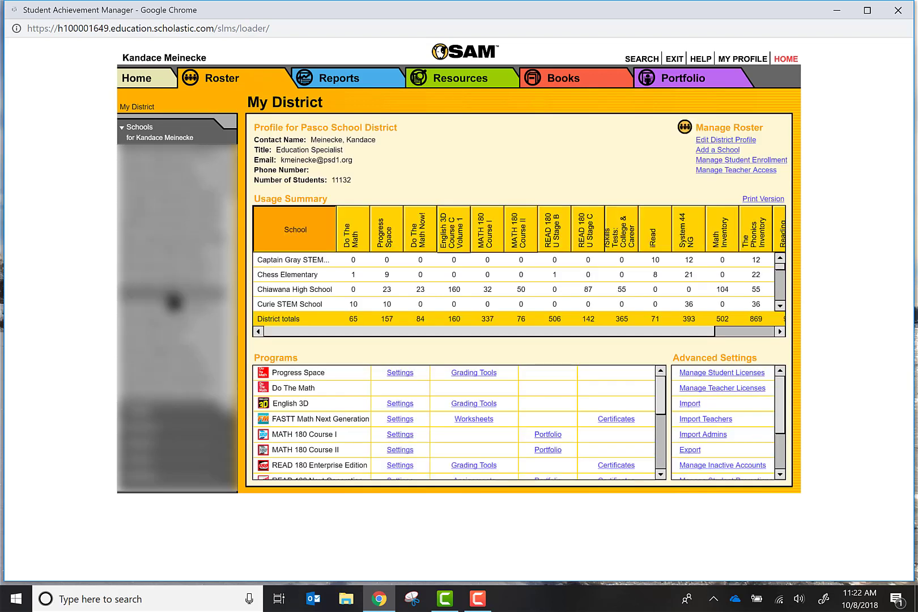
click(173, 300)
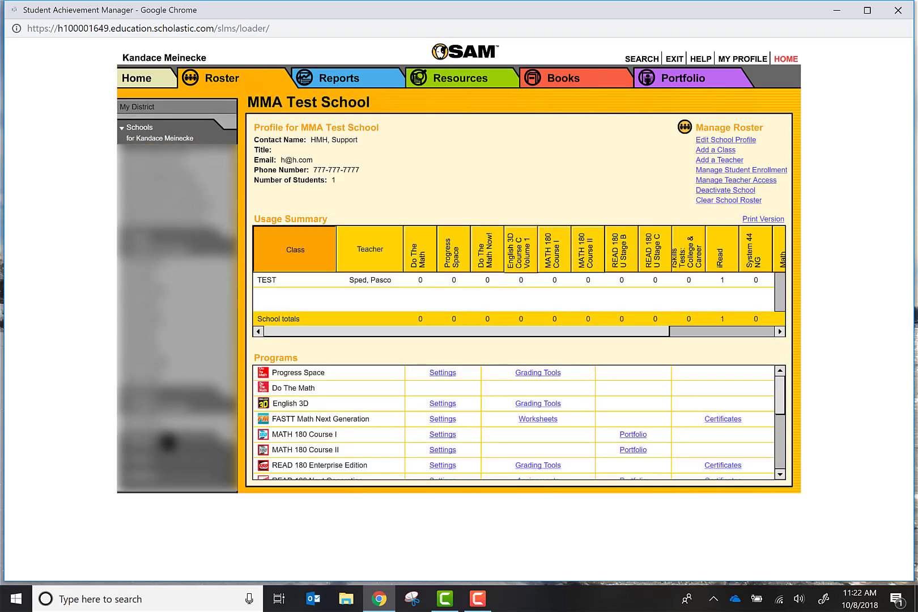
click(171, 391)
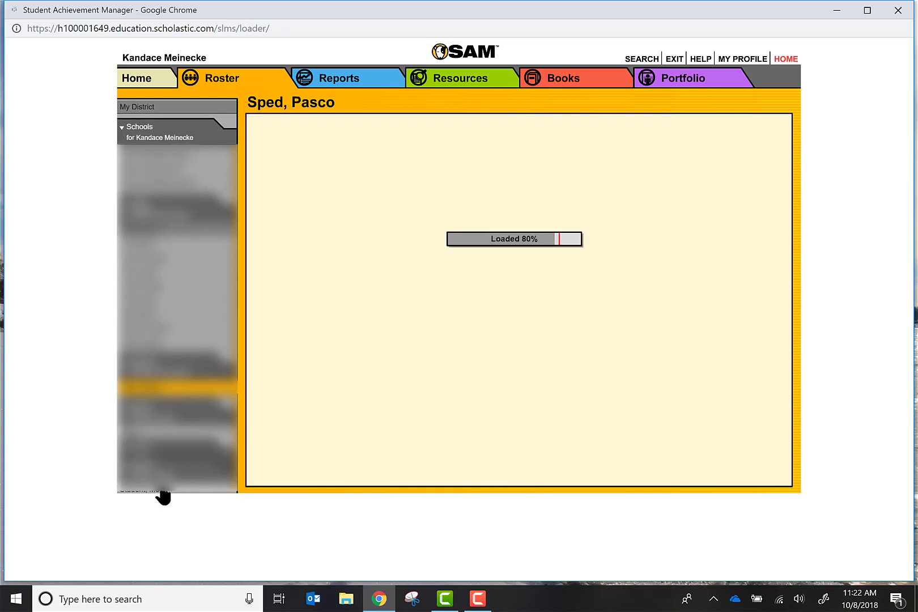
click(162, 490)
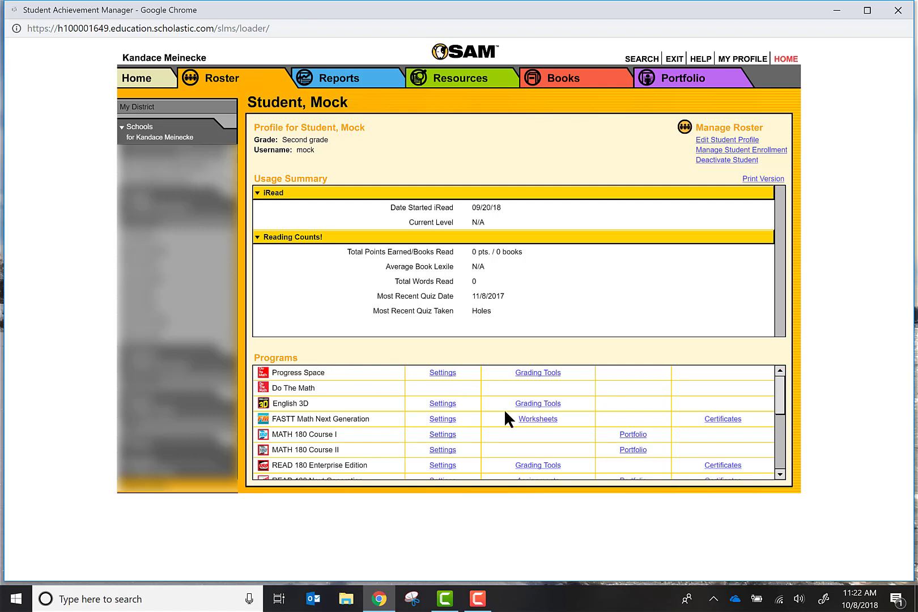
scroll(503, 422, down, 3)
scroll(502, 432, down, 2)
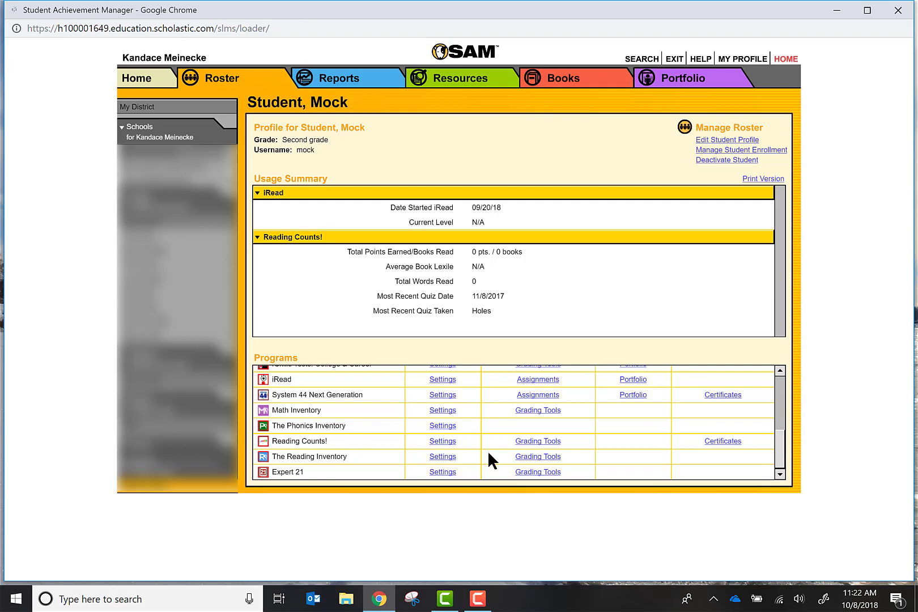
- In the student's Reading Counts! grading tools, search new quiz scores for 'Wacky Attractions'
click(535, 443)
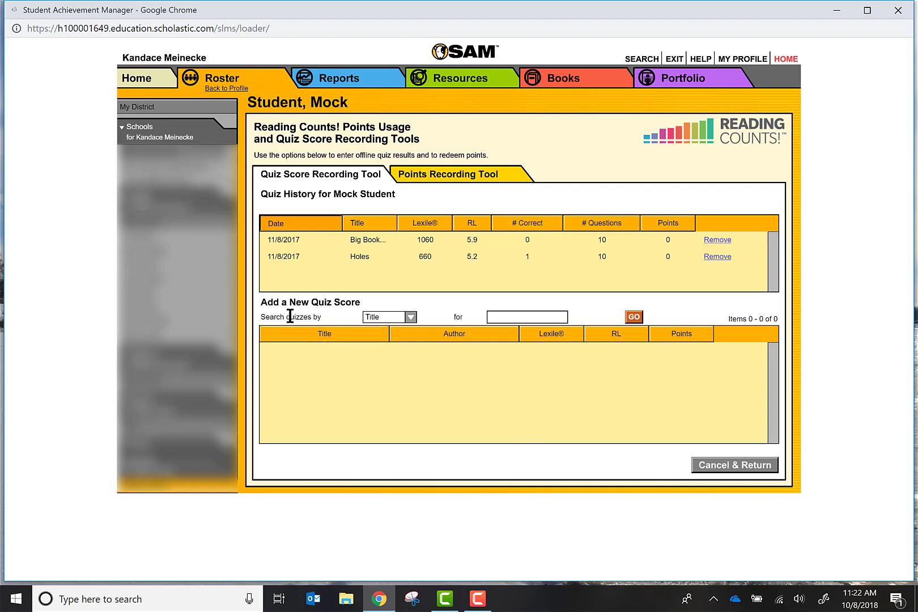
drag(261, 302, 365, 303)
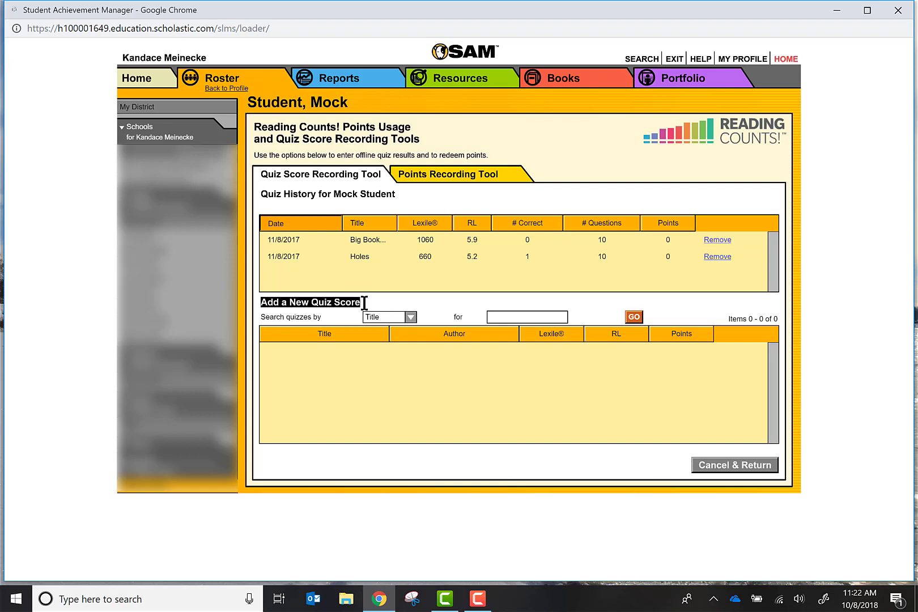
click(506, 317)
text(Wa)
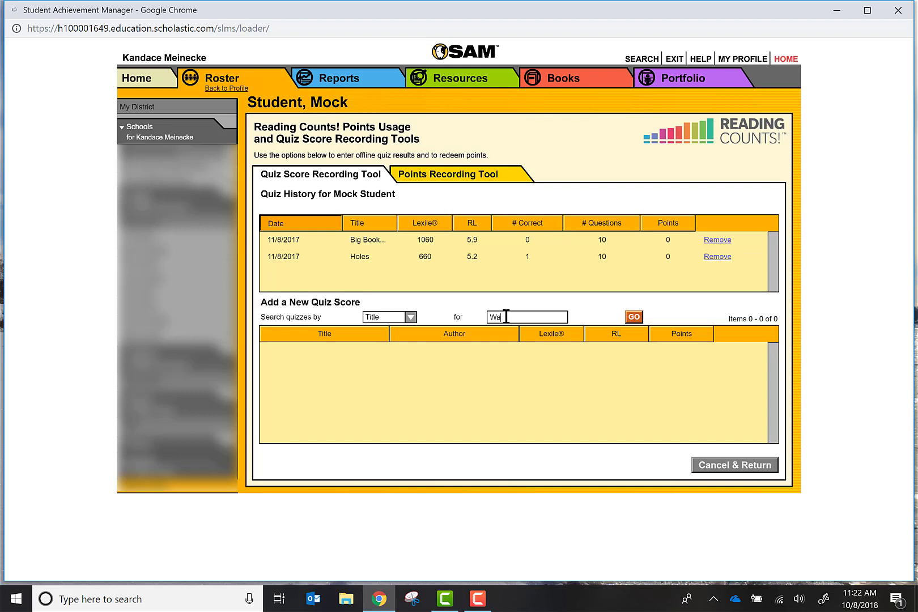
text(cky Attractions)
click(635, 318)
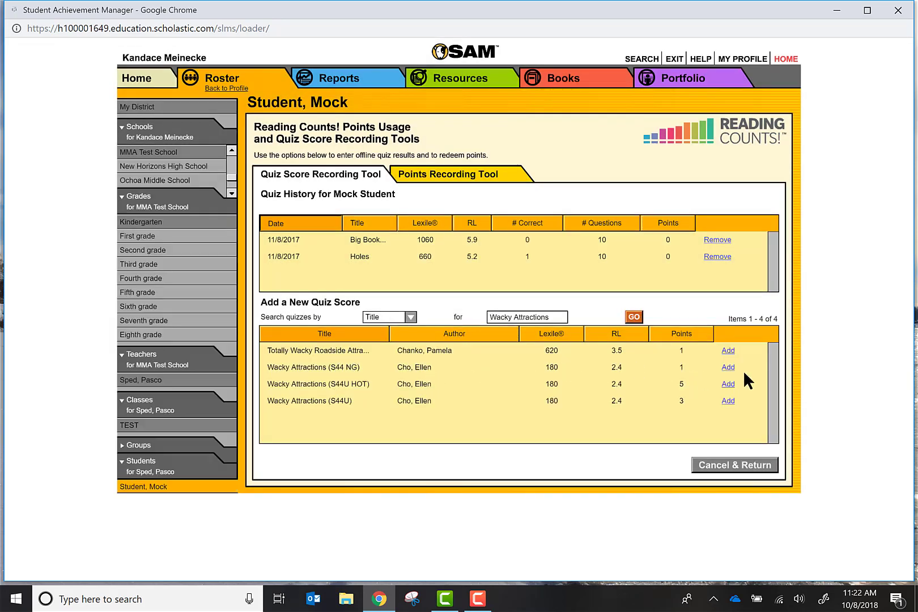
- Add a Wacky Attractions (S44 NG) score of 6 out of 10 dated 10/08/18
click(729, 367)
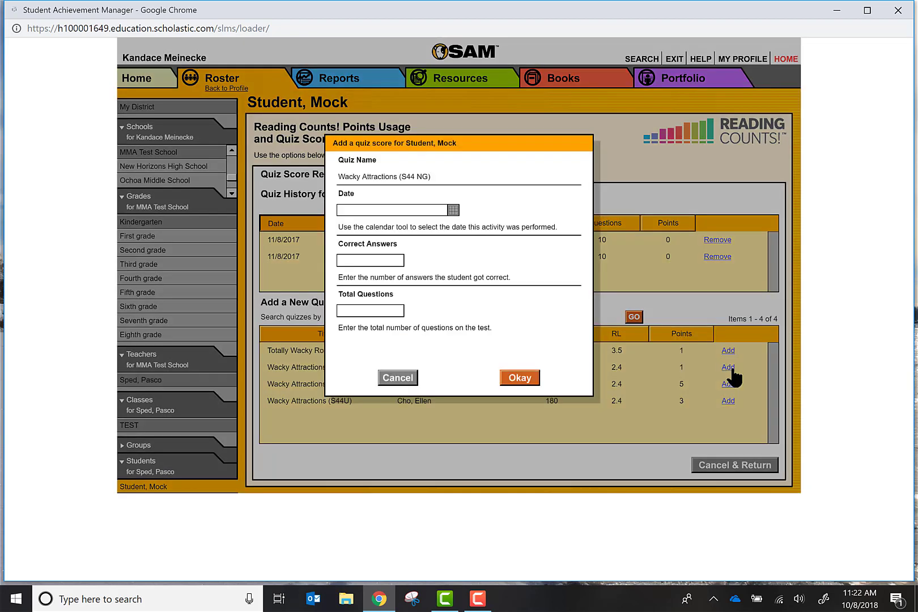
click(412, 211)
click(367, 281)
click(388, 265)
text(6)
click(366, 310)
text(10)
click(528, 381)
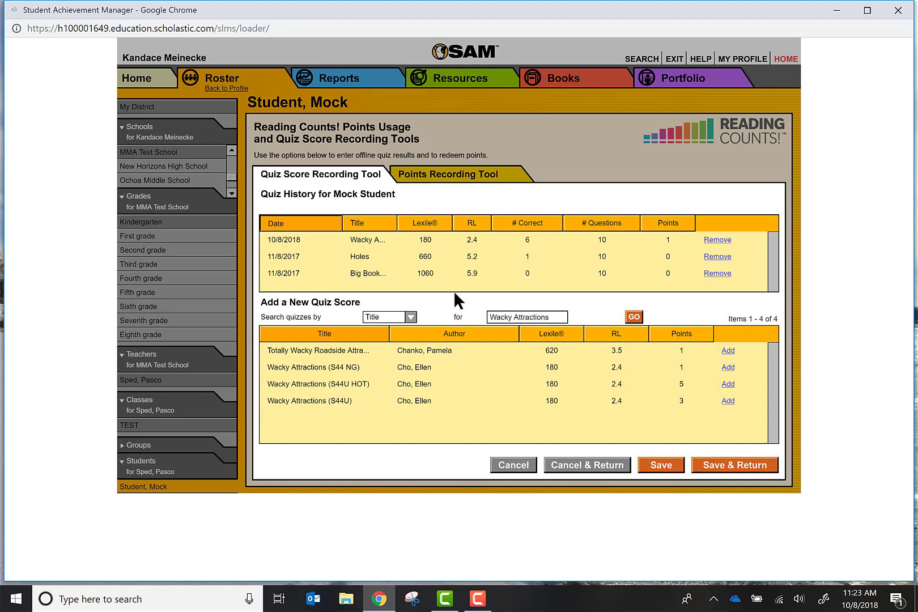